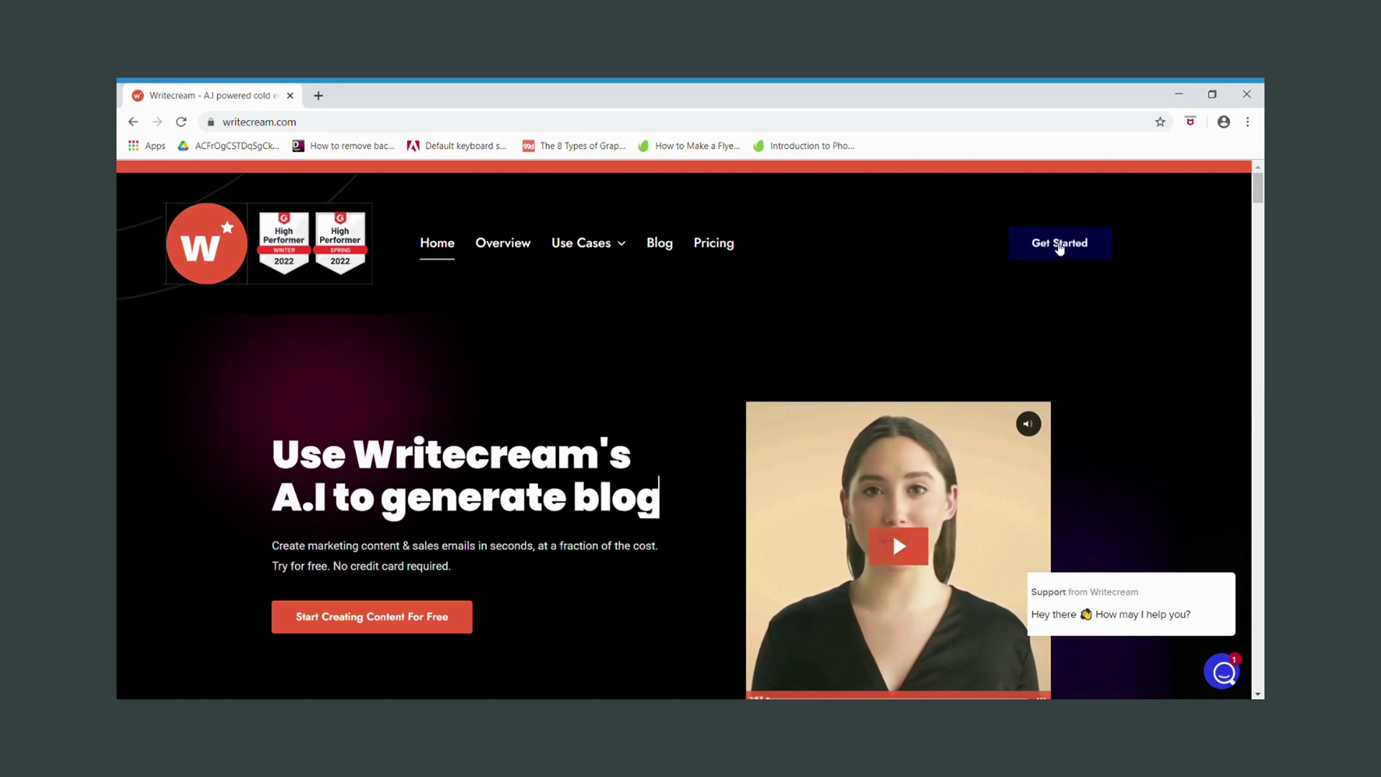
# Log in to Writecream with the existing account's email and password.
pyautogui.click(1056, 243)
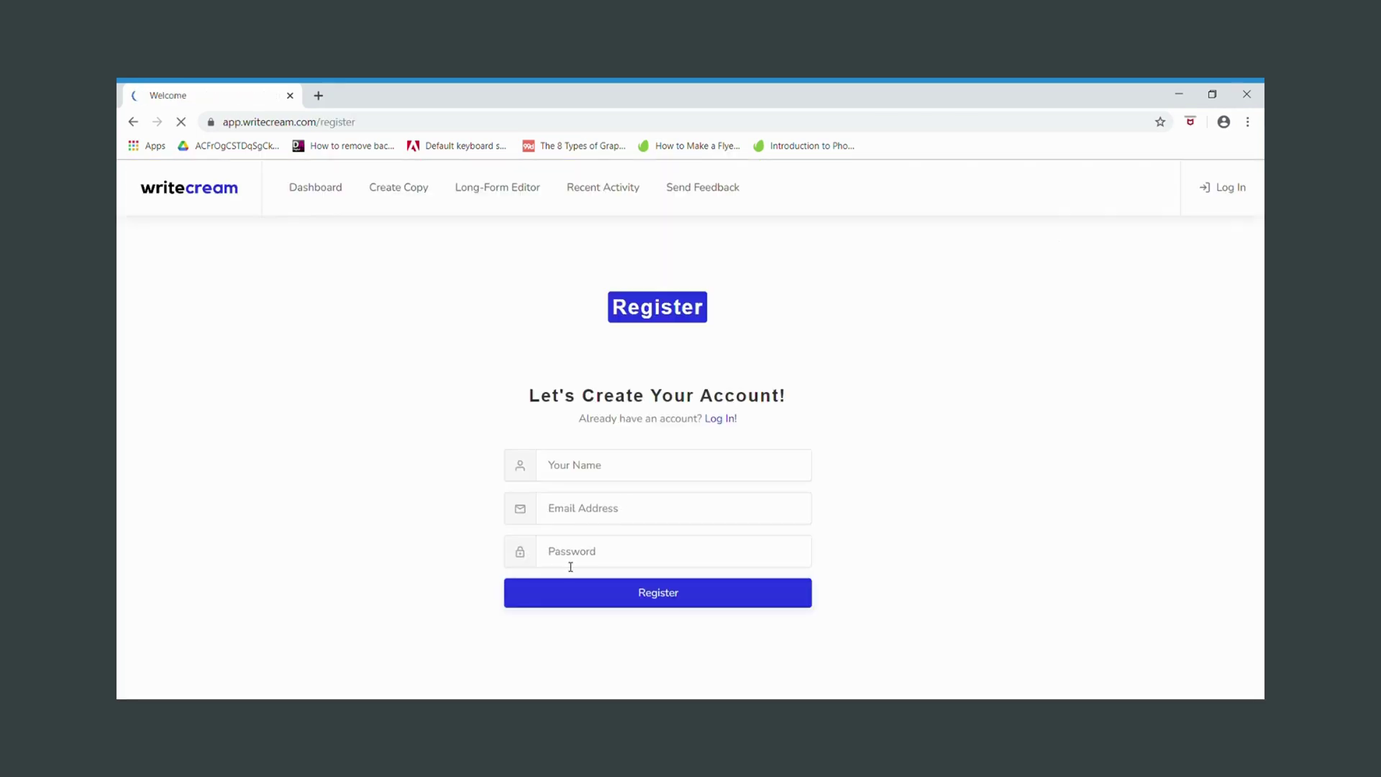
pyautogui.click(723, 420)
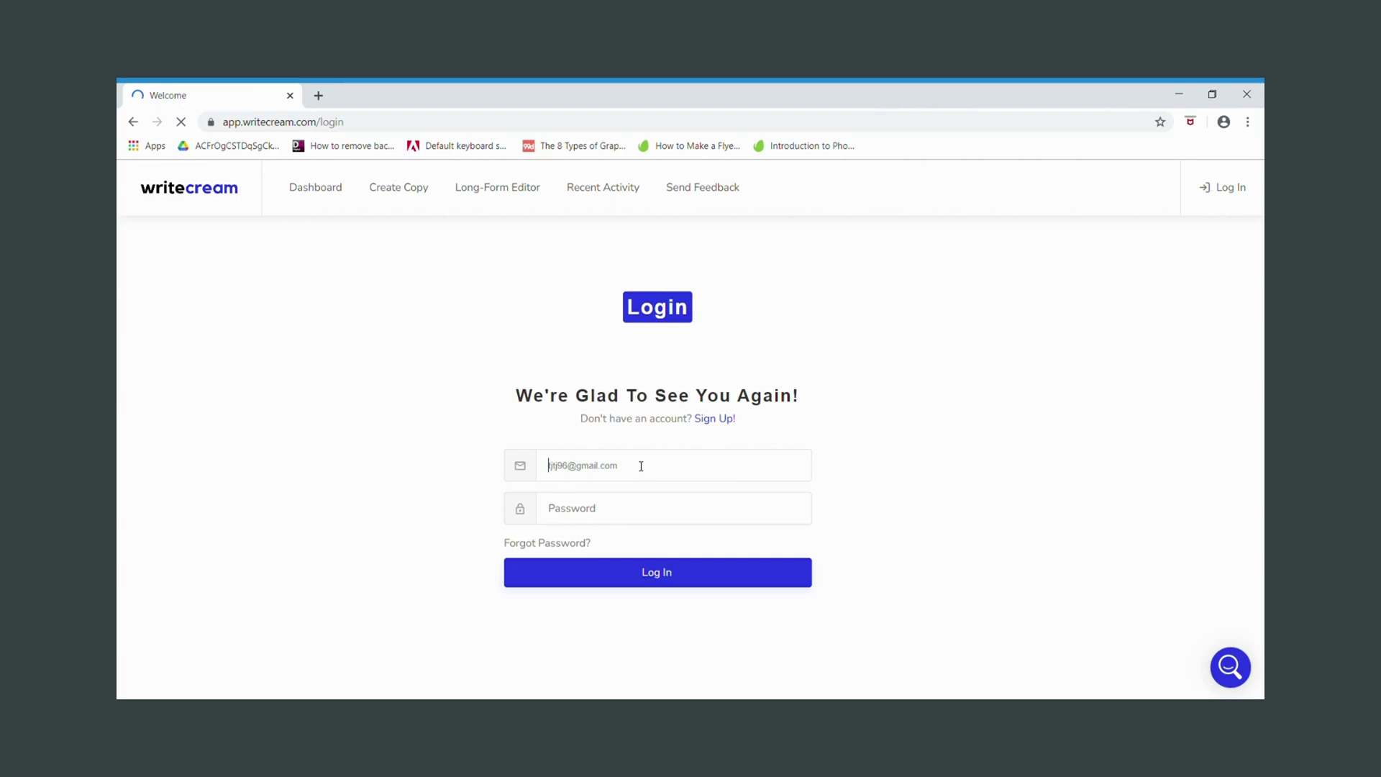
pyautogui.hotkey('ctrl', 'v')
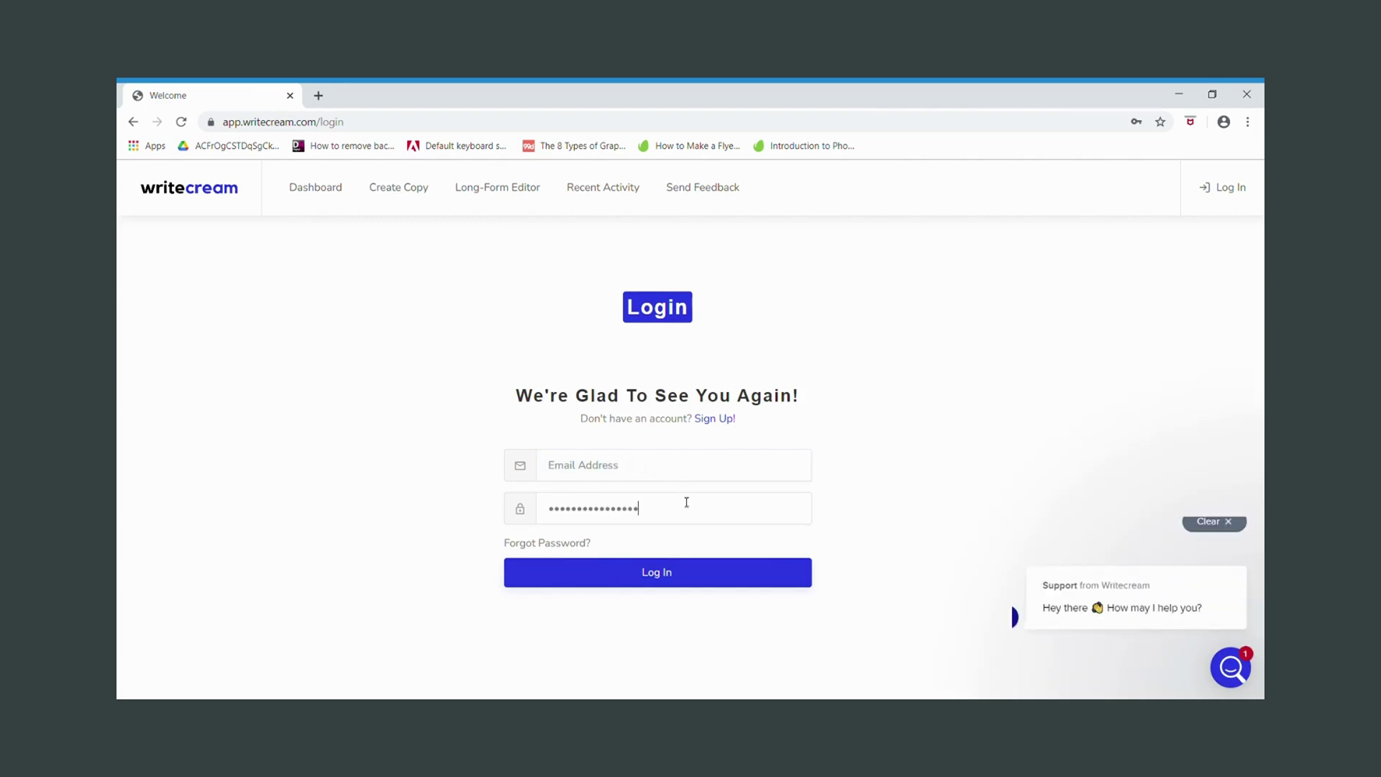
pyautogui.press('BackSpace')
pyautogui.press('BackSpace')
pyautogui.press('BackSpace')
pyautogui.click(649, 462)
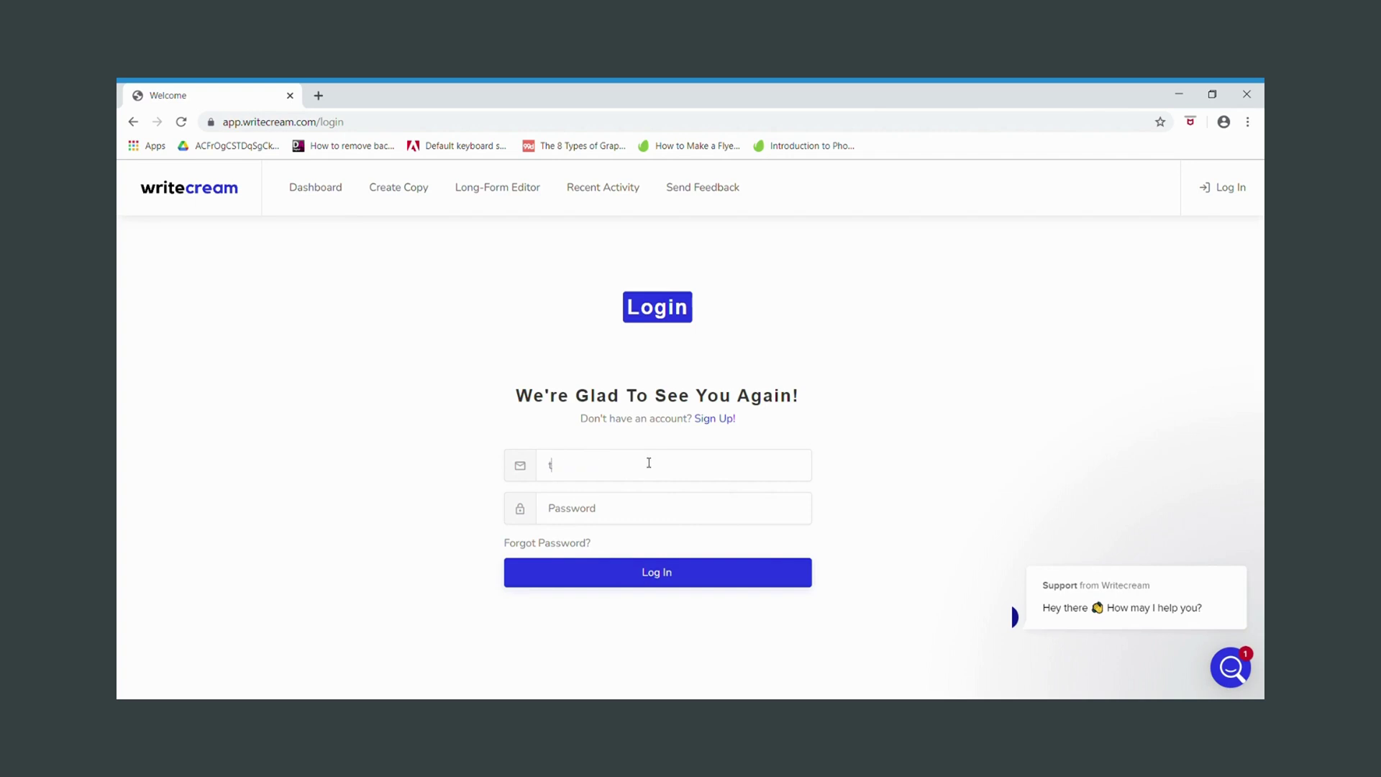
pyautogui.press('Tab')
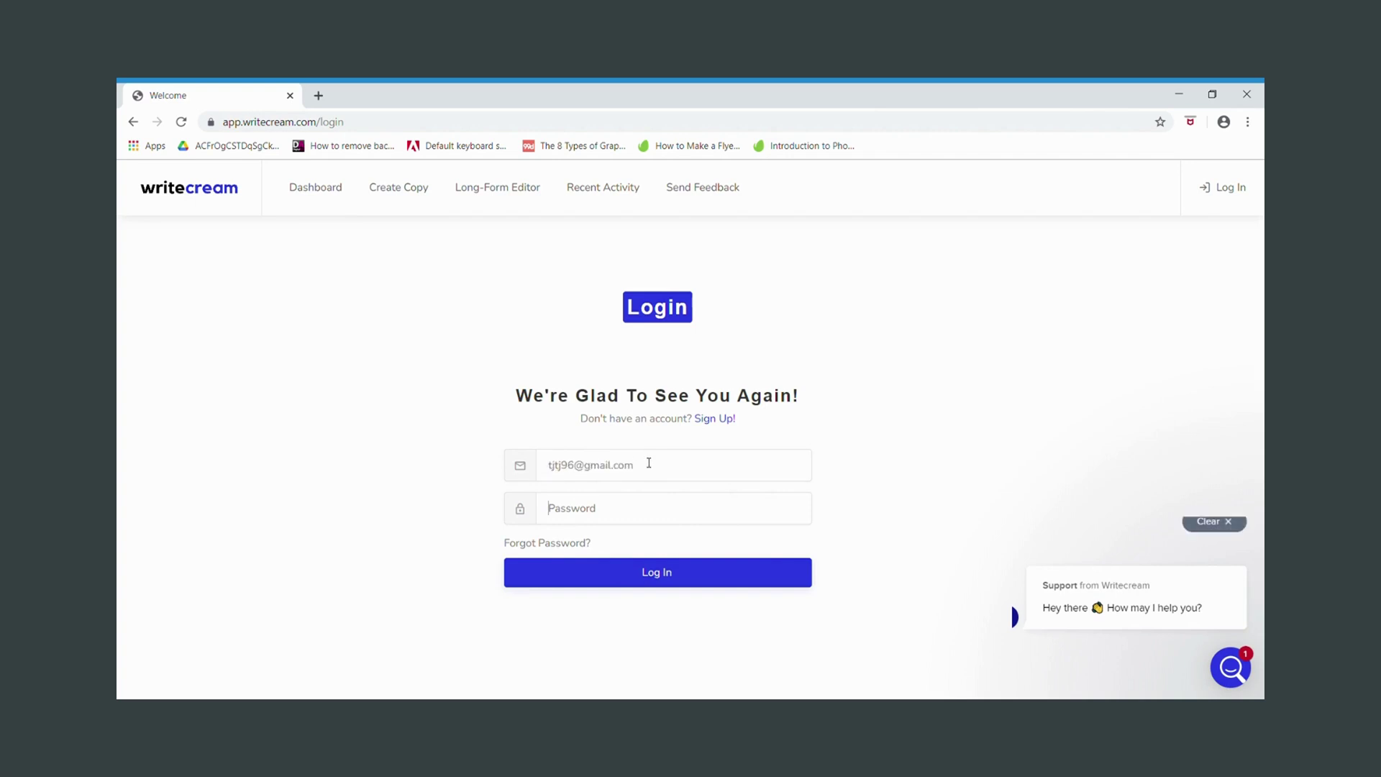
pyautogui.write('******')
pyautogui.write('****')
pyautogui.click(634, 578)
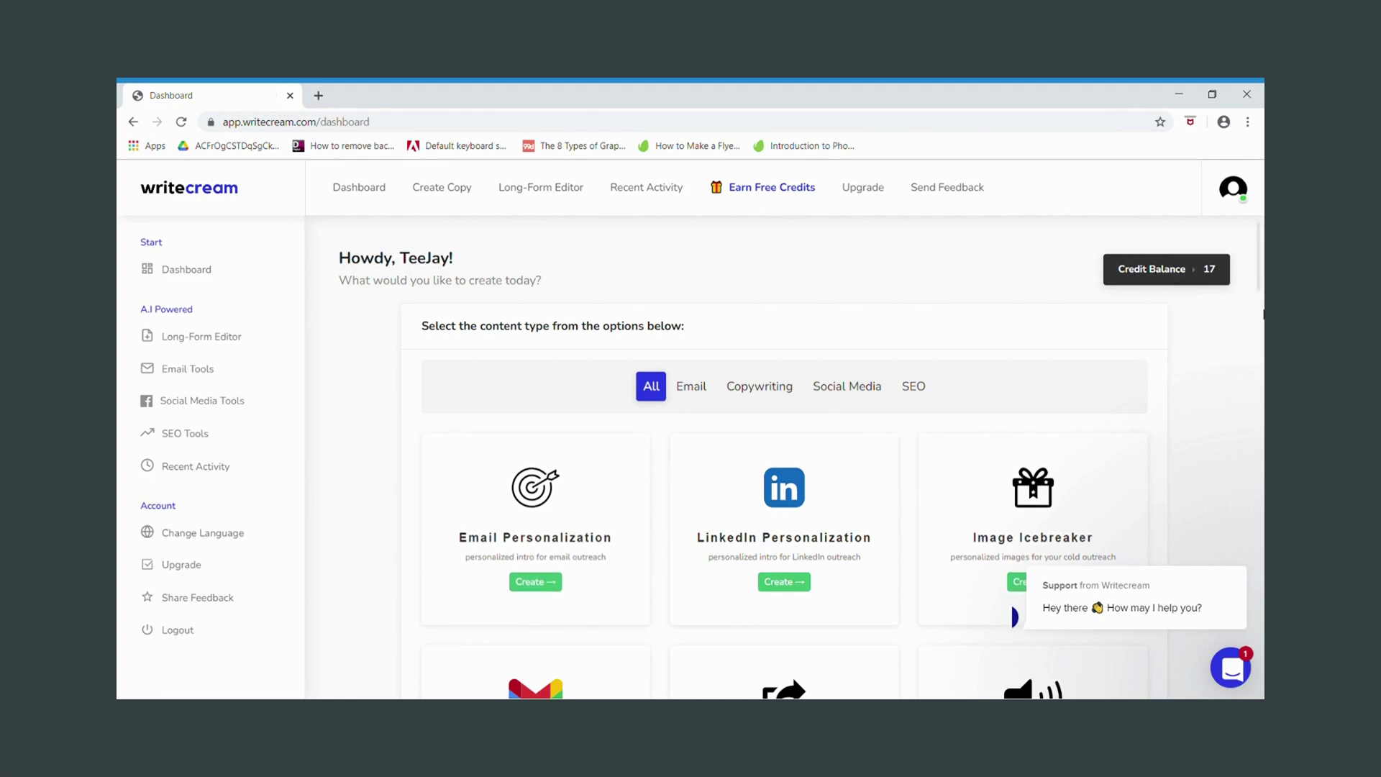
pyautogui.moveTo(1259, 259)
pyautogui.moveTo(1261, 298); pyautogui.dragTo(1264, 610)
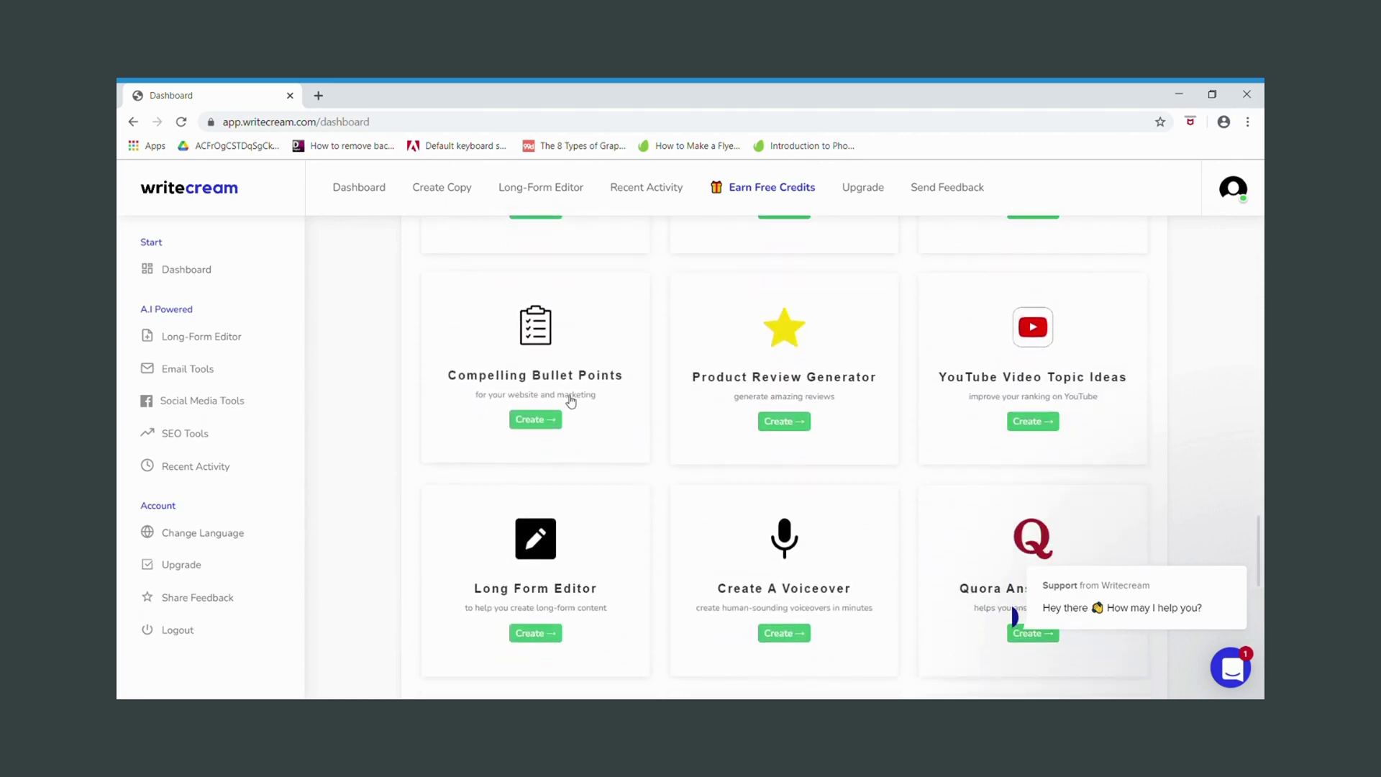
# Open the Compelling Bullet Points tool from its dashboard card.
pyautogui.click(538, 429)
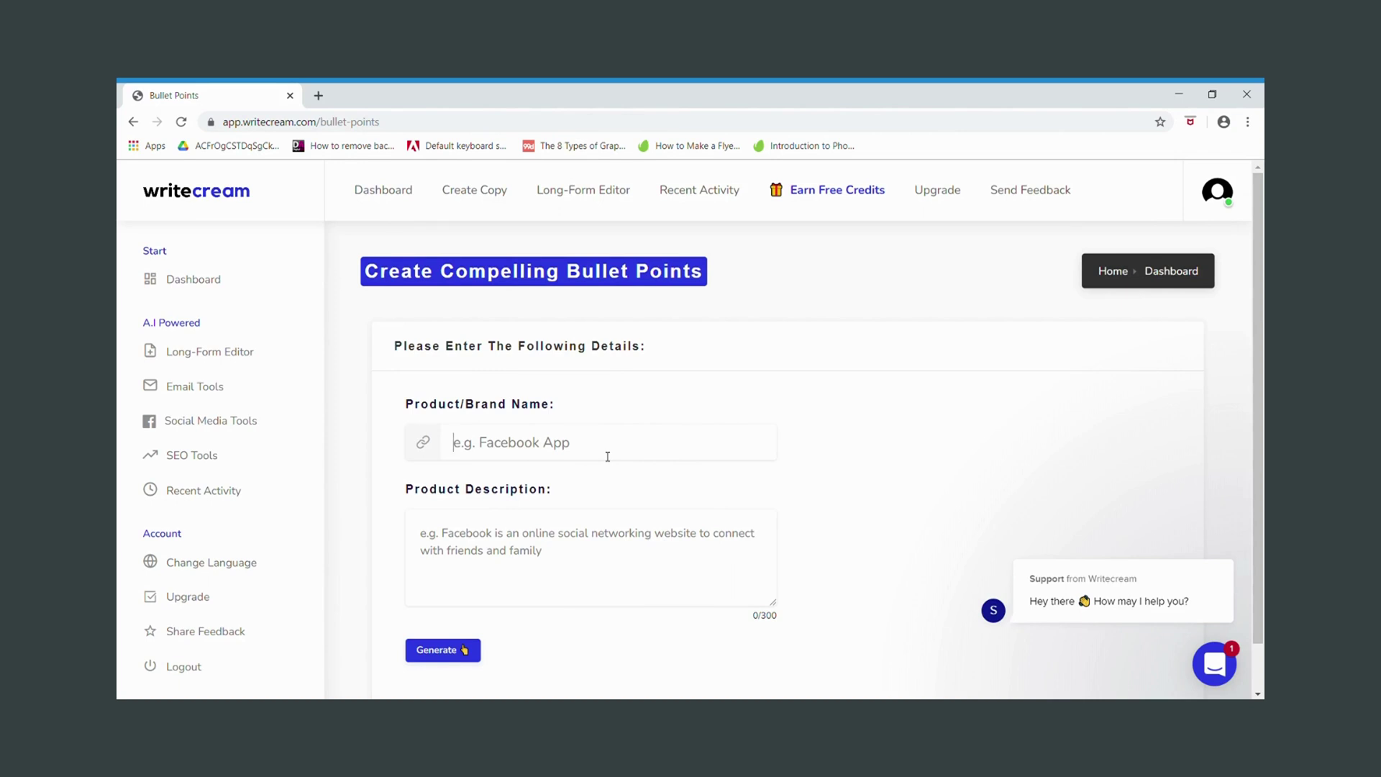
pyautogui.write('Myntra')
# Describe Myntra as an online shopping website with worldwide shipping, correcting typos.
pyautogui.click(511, 553)
pyautogui.write('M')
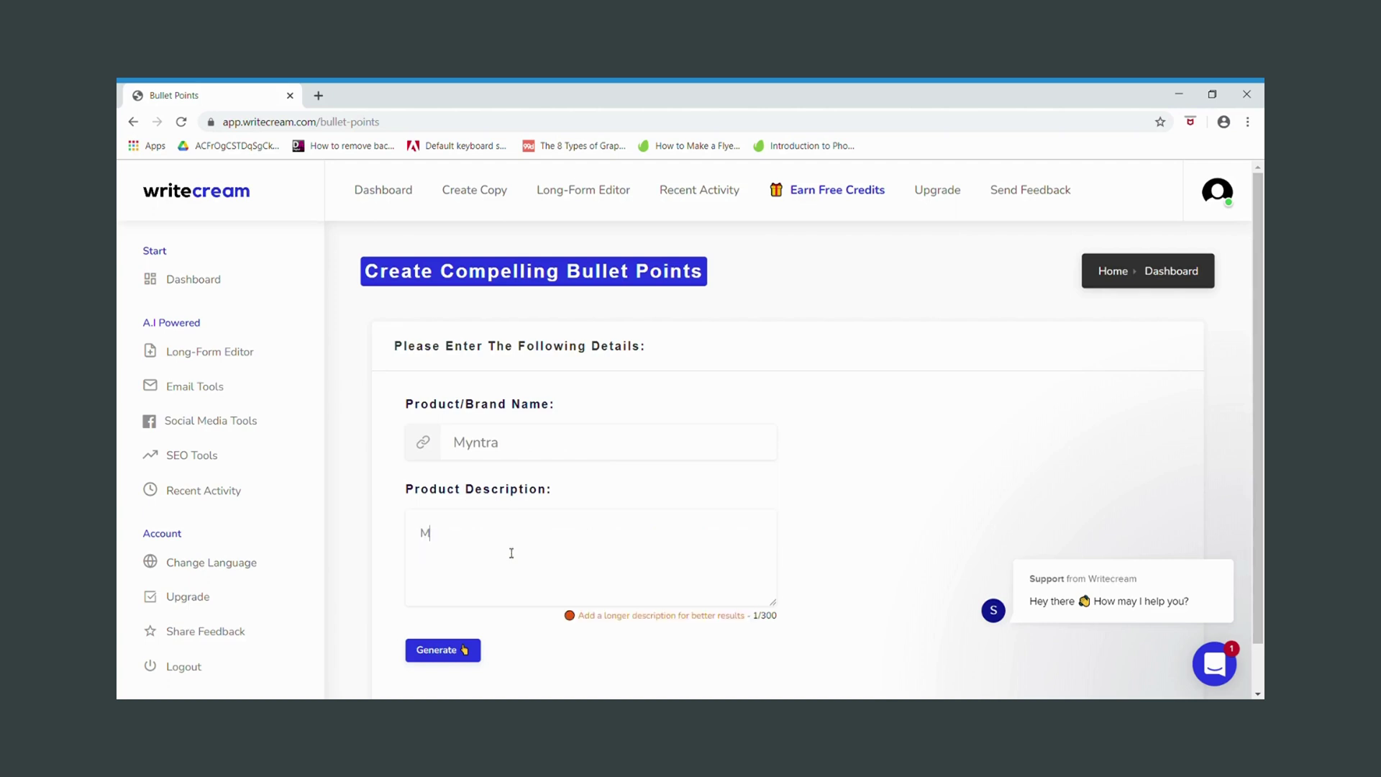
pyautogui.write('yntra isan')
pyautogui.press('BackSpace')
pyautogui.press('BackSpace')
pyautogui.press('BackSpace')
pyautogui.write('an on')
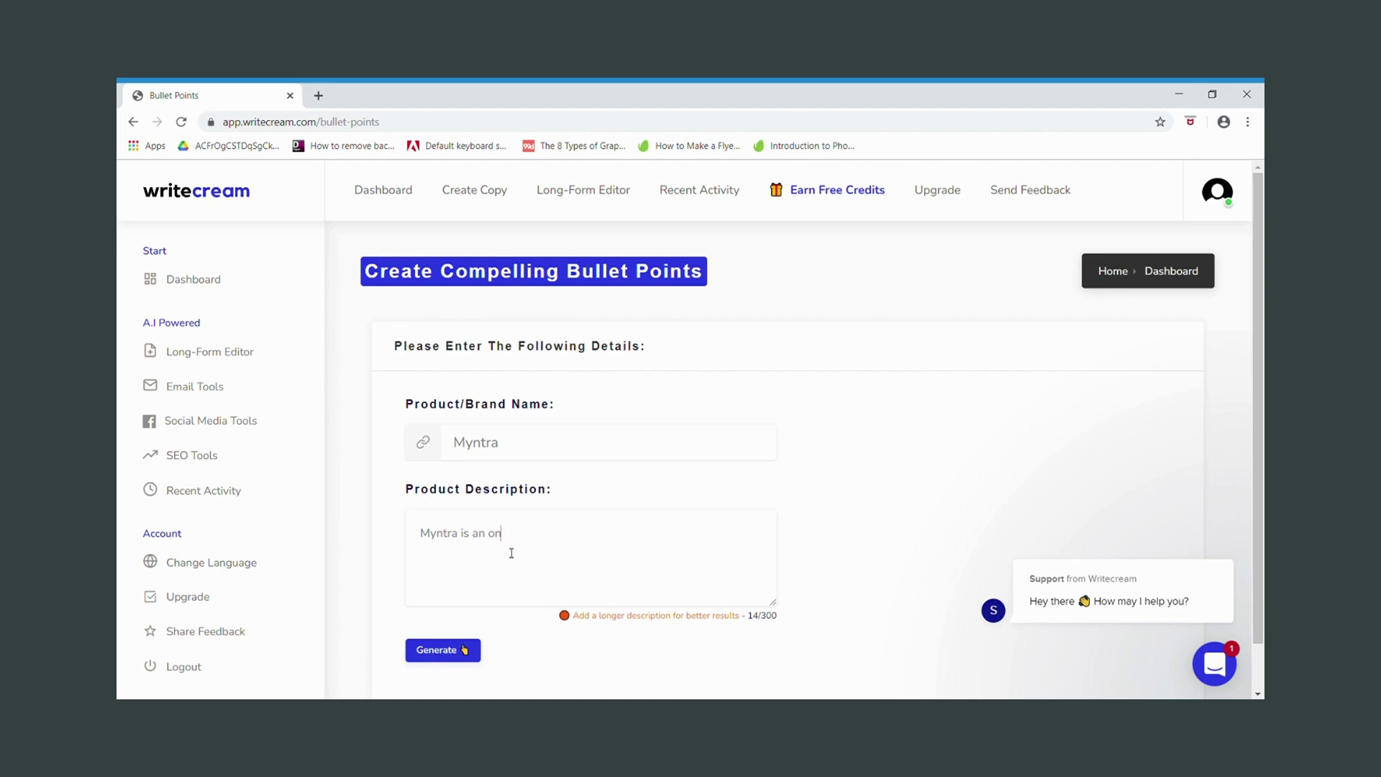
pyautogui.write('line shopp')
pyautogui.write('ing websit')
pyautogui.write('e whi')
pyautogui.write('ch iffers')
pyautogui.press('BackSpace')
pyautogui.press('BackSpace')
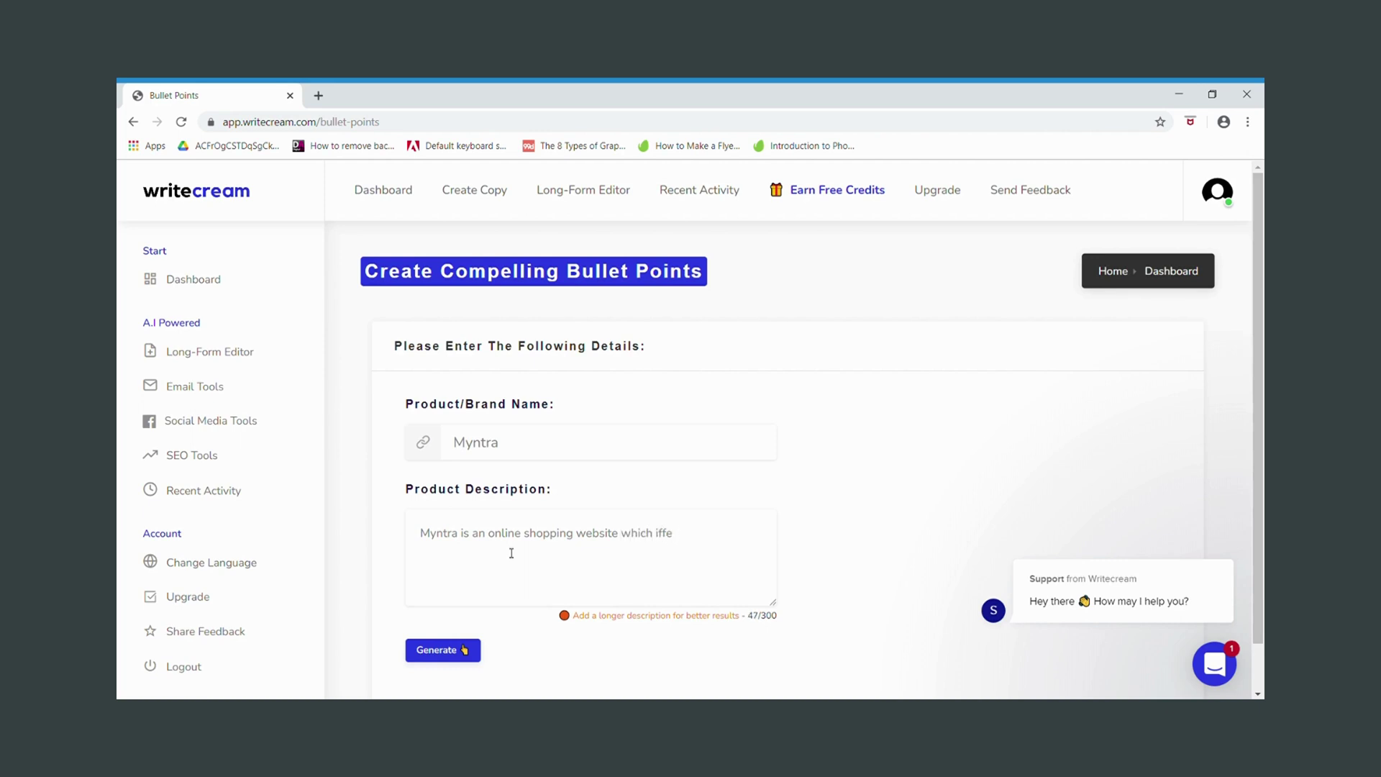
pyautogui.press('BackSpace')
pyautogui.press('BackSpace')
pyautogui.press('BackSpace')
pyautogui.write('offer')
pyautogui.write('s worldwide shipping.')
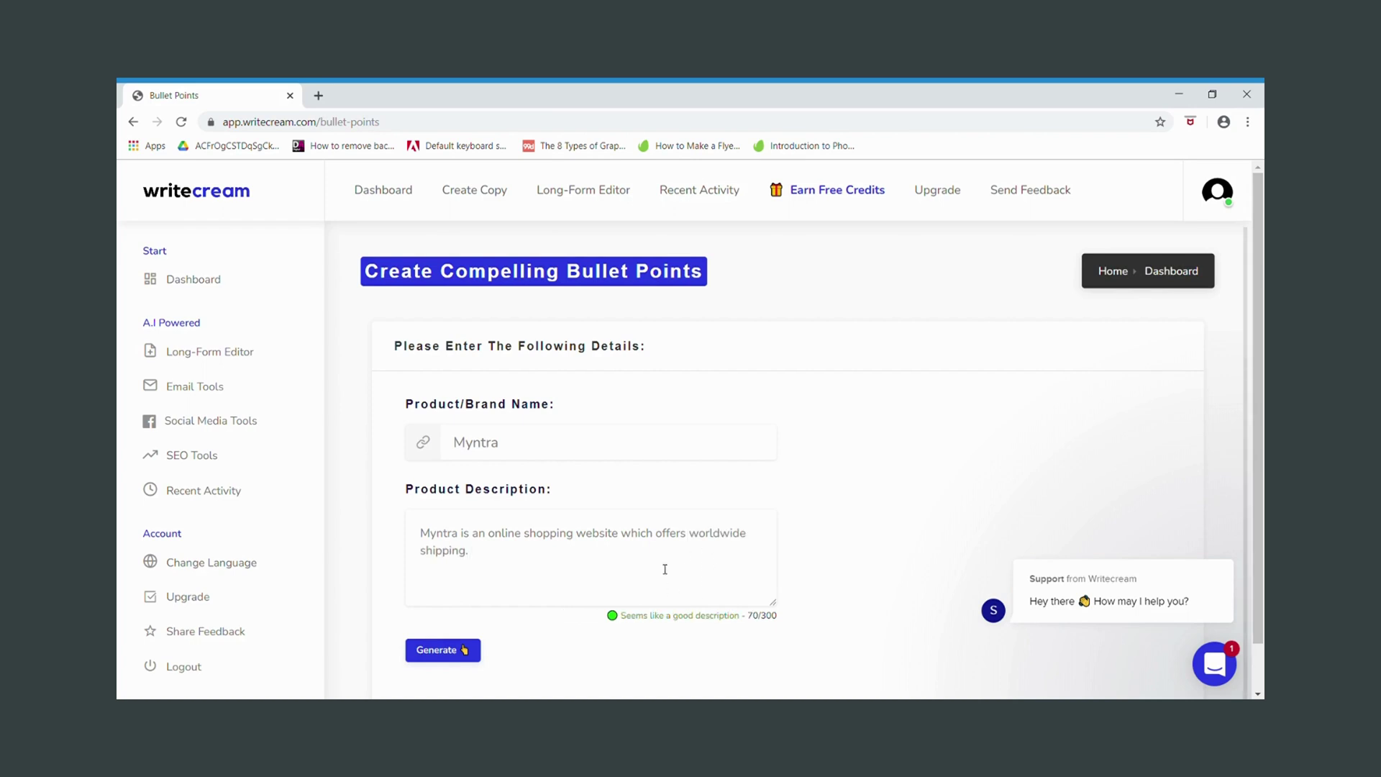
# Generate three Myntra bullet sets and copy the second, about fastest-growing fashion retailers.
pyautogui.click(442, 650)
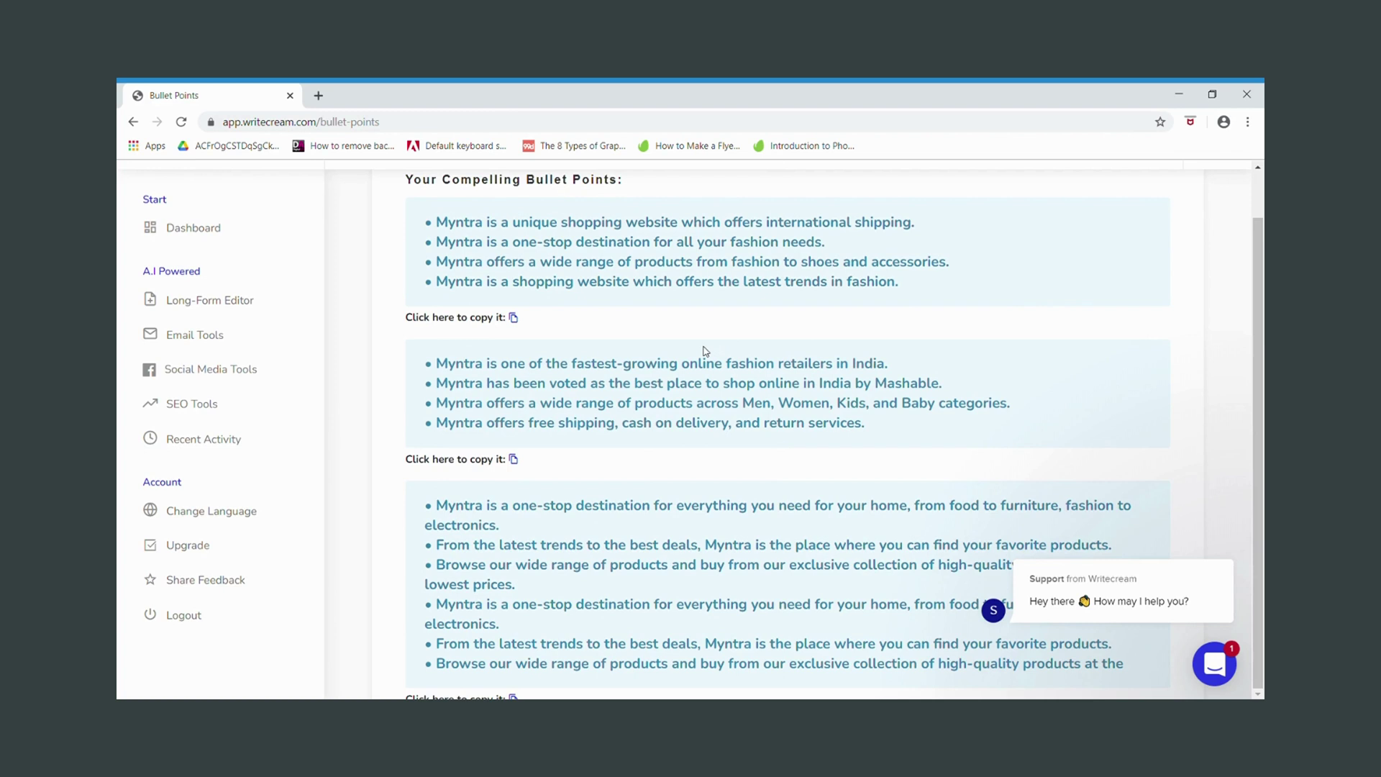
pyautogui.scroll(-1, 703, 351)
pyautogui.scroll(-1, 702, 351)
pyautogui.scroll(-1, 702, 350)
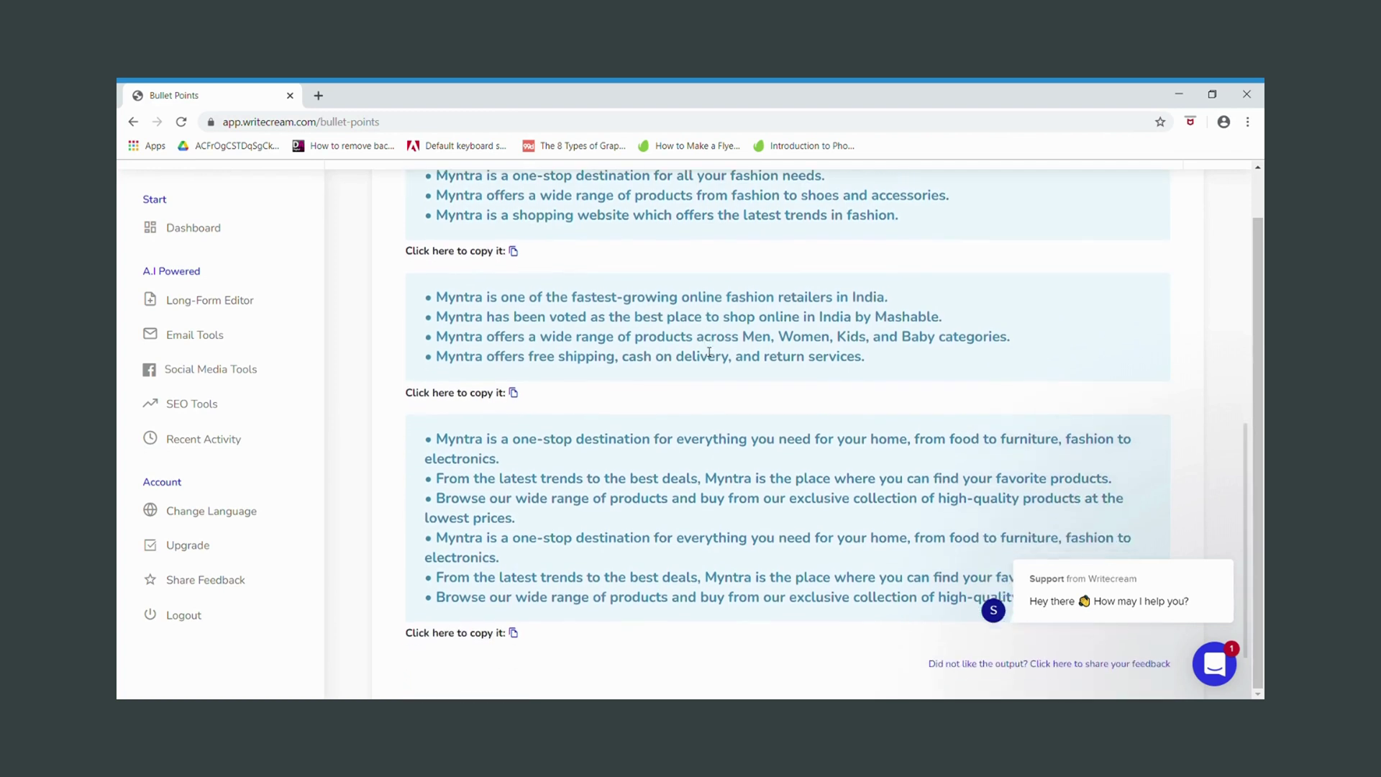
pyautogui.scroll(-1, 703, 351)
pyautogui.scroll(-1, 702, 350)
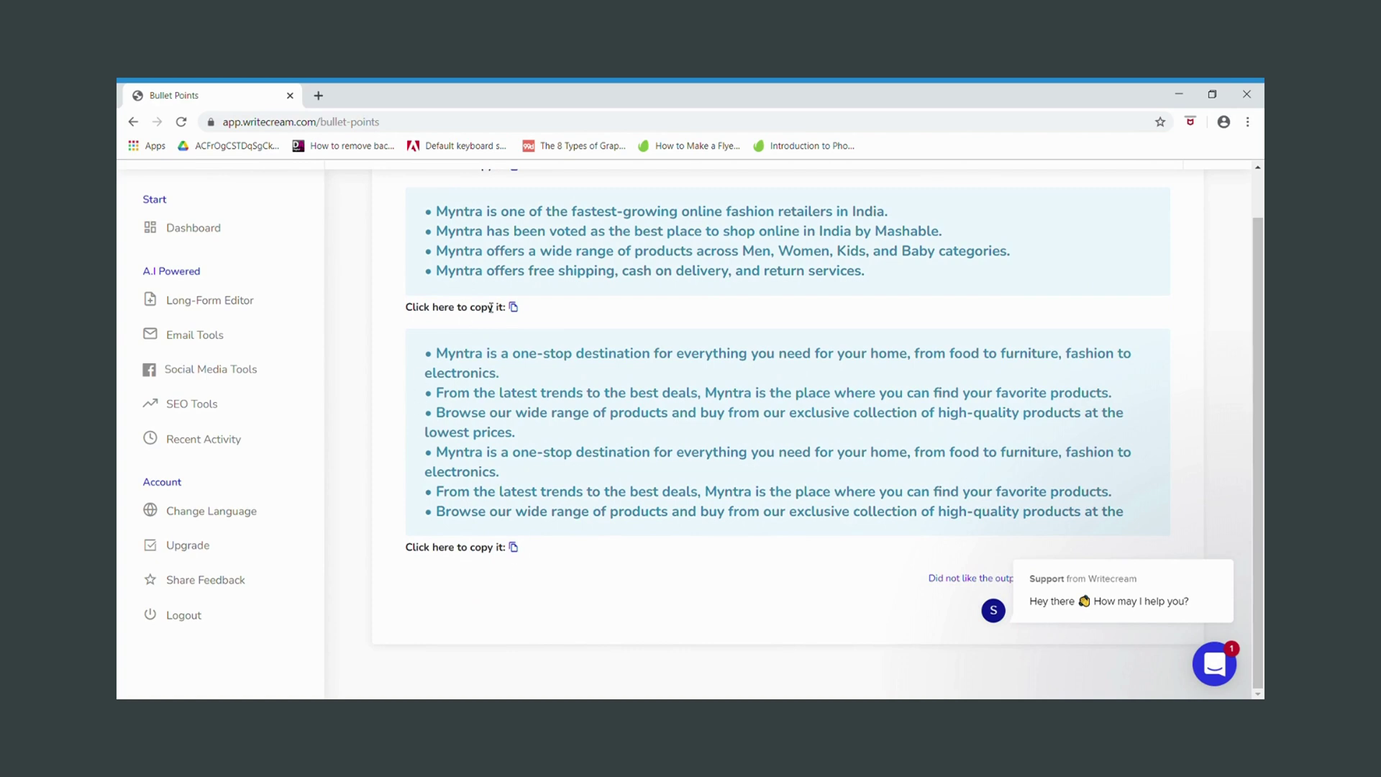
pyautogui.click(513, 307)
pyautogui.click(514, 309)
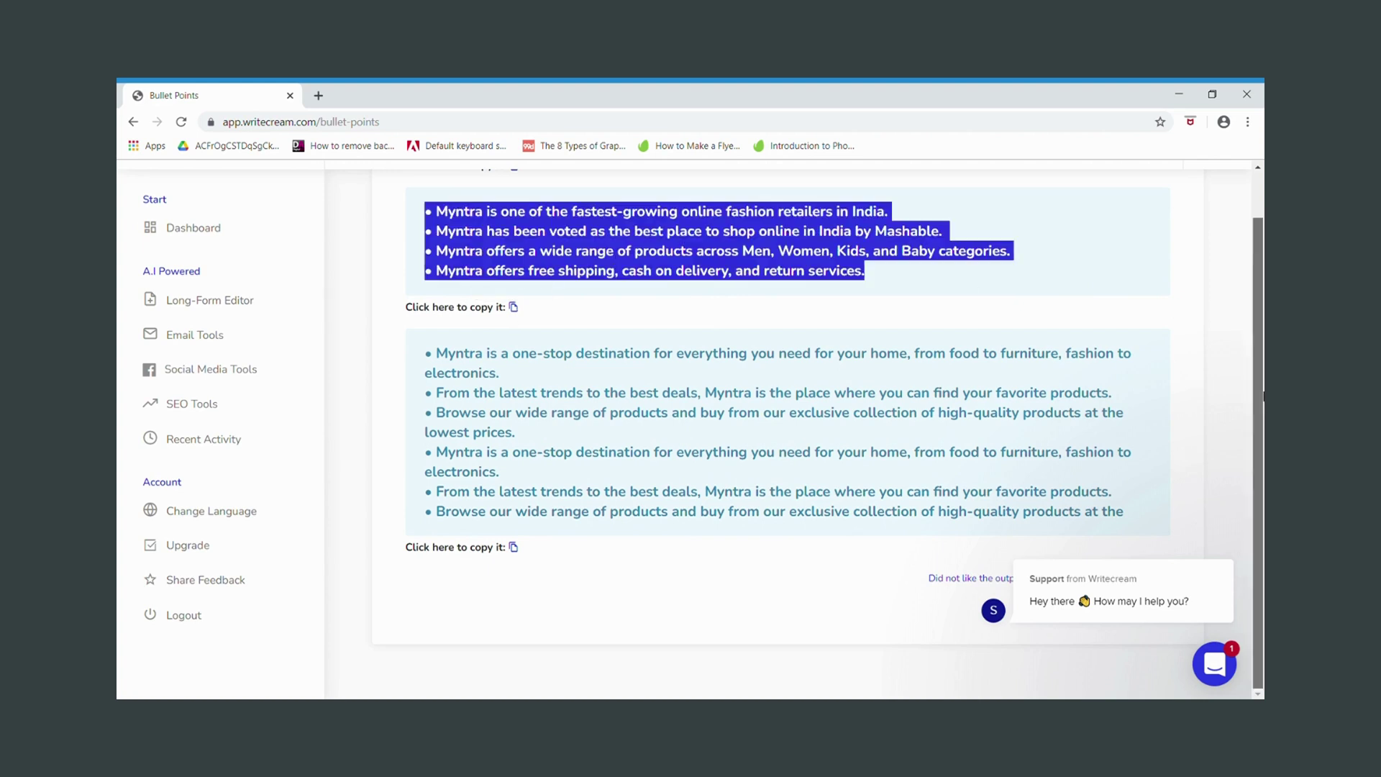
pyautogui.scroll(1, 1261, 332)
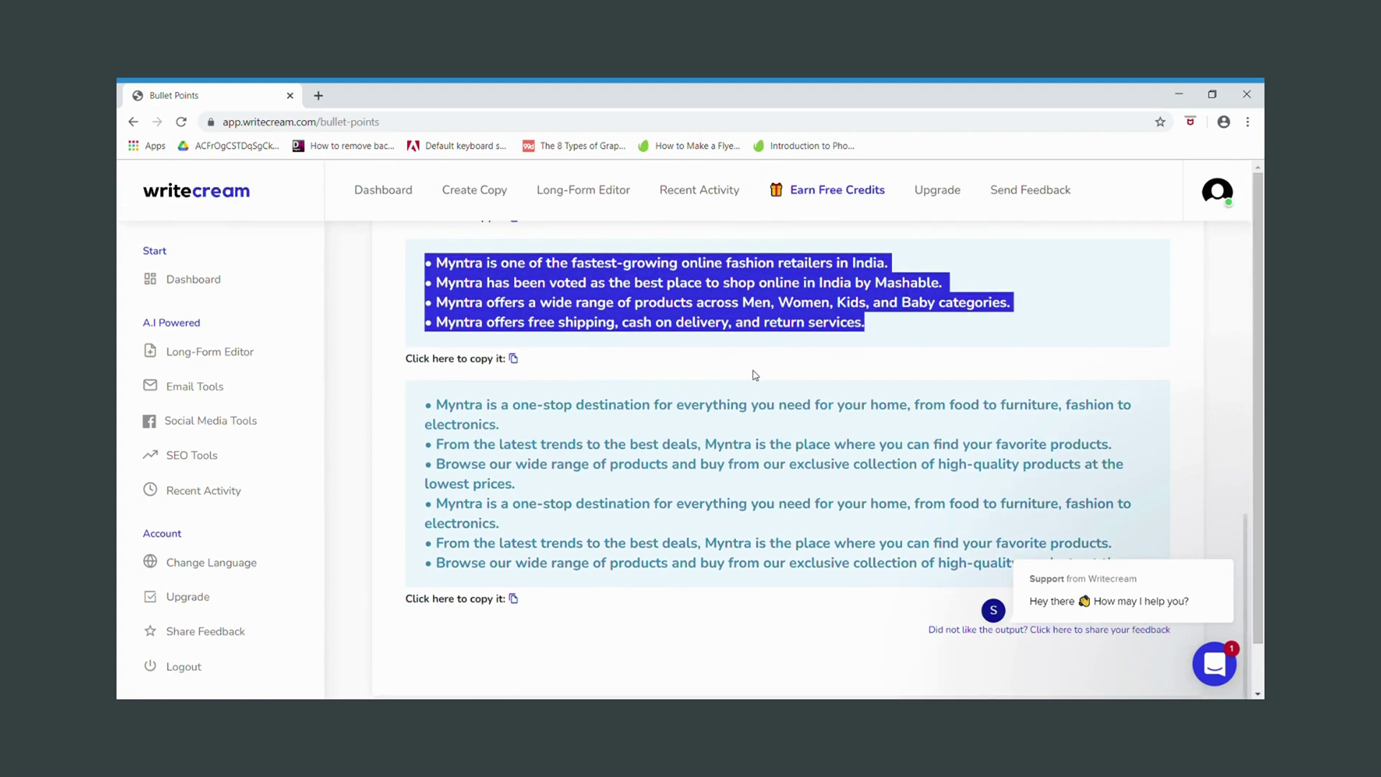